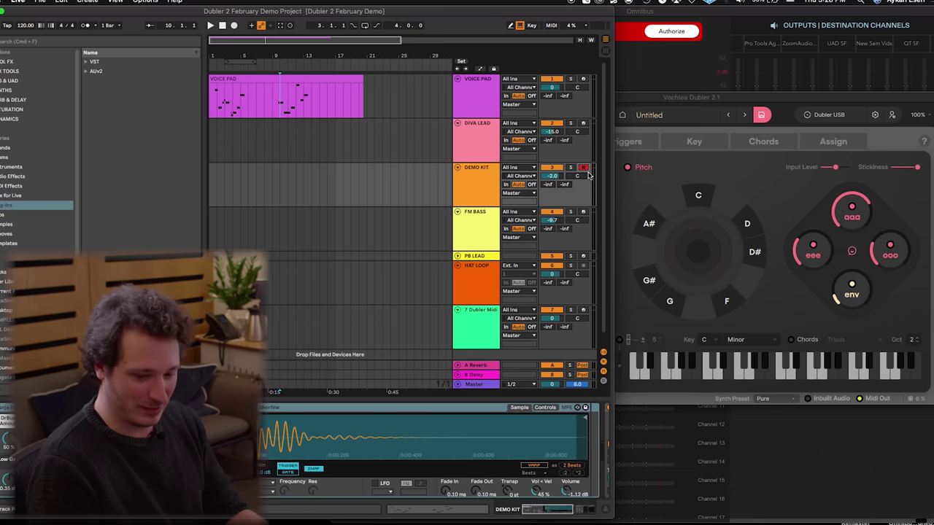
Switch to Dubler 2, turn off pitch tracking and enable the triggers
{"action": "left_click", "coordinate": [806, 205]}
{"action": "left_click", "coordinate": [704, 190]}
{"action": "left_click", "coordinate": [640, 169]}
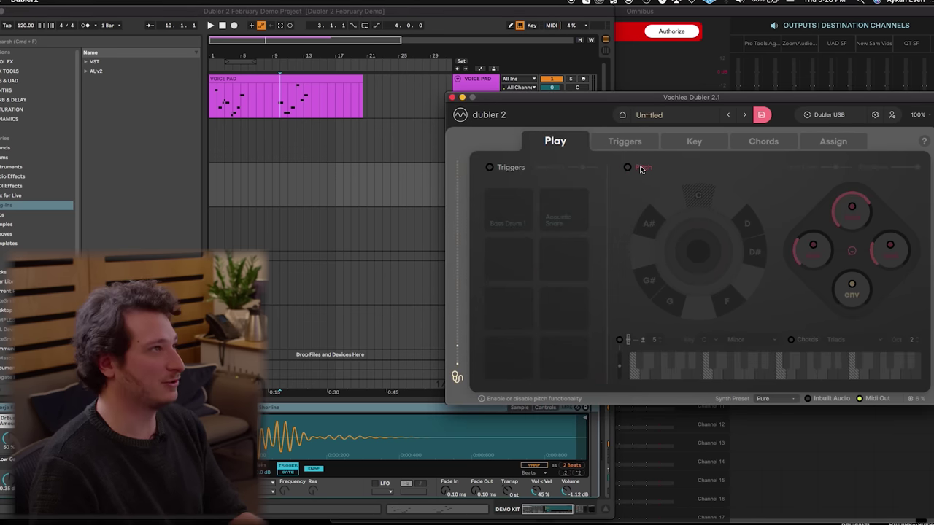
{"action": "left_click", "coordinate": [489, 168]}
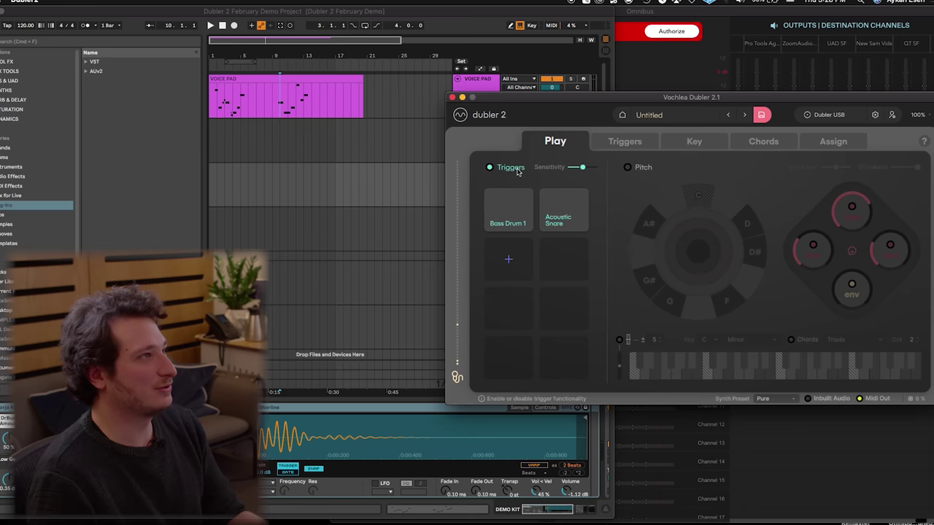
Clear all takes of the Bass Drum 1 trigger and record twelve new ones
{"action": "left_click", "coordinate": [509, 219]}
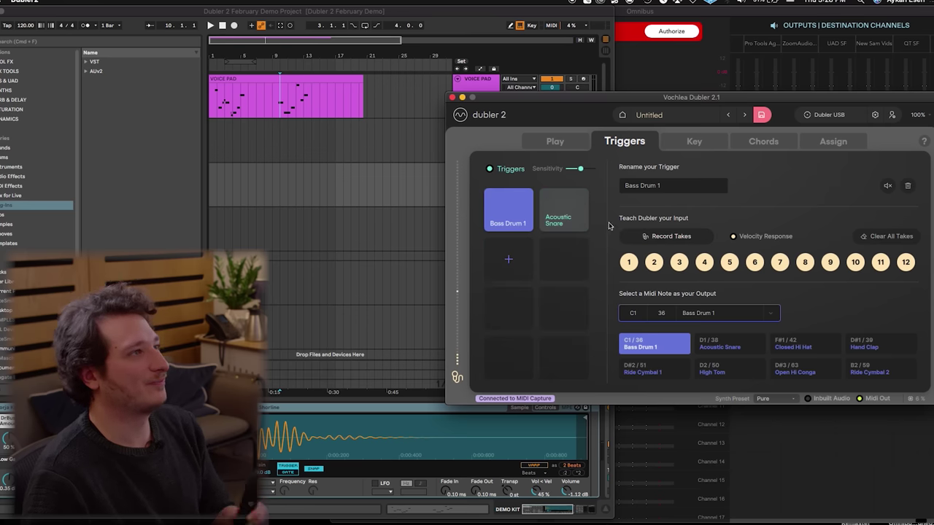
{"action": "left_click", "coordinate": [643, 236]}
{"action": "left_click", "coordinate": [877, 238]}
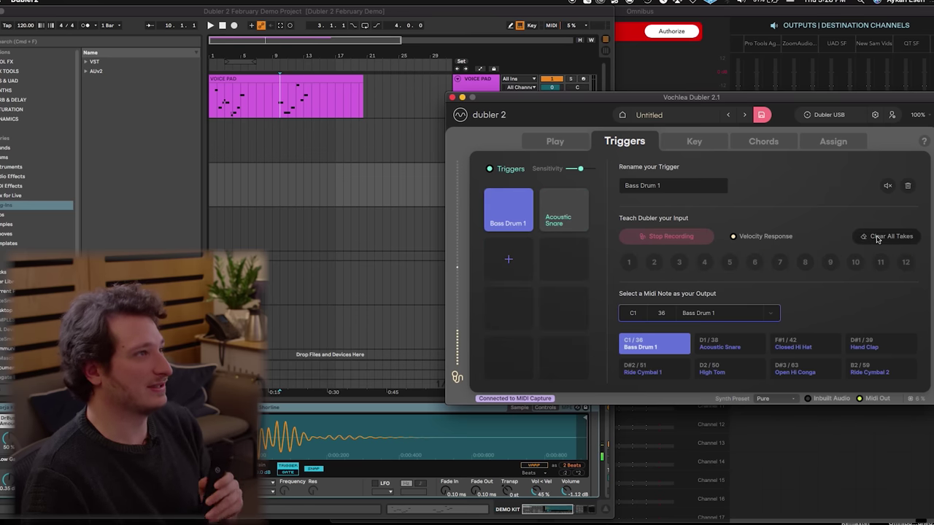
{"action": "left_click", "coordinate": [673, 236]}
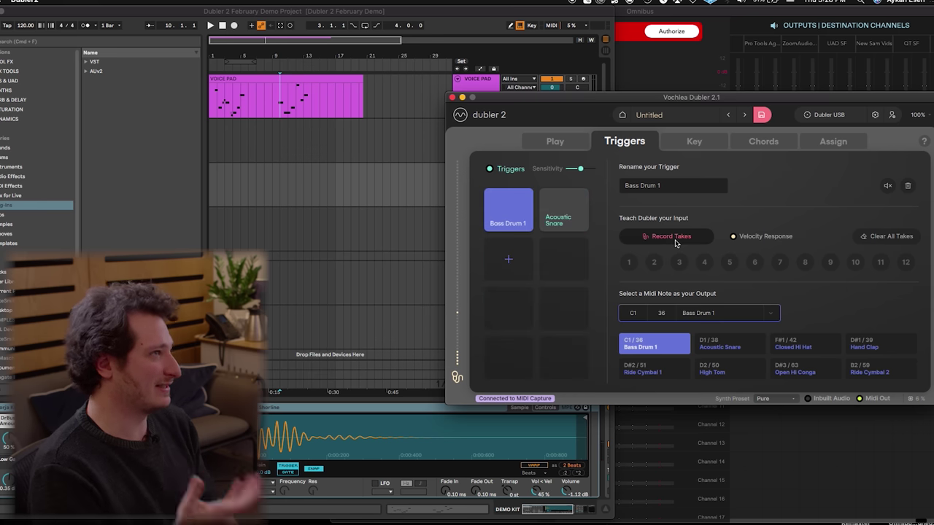
{"action": "left_click", "coordinate": [652, 241]}
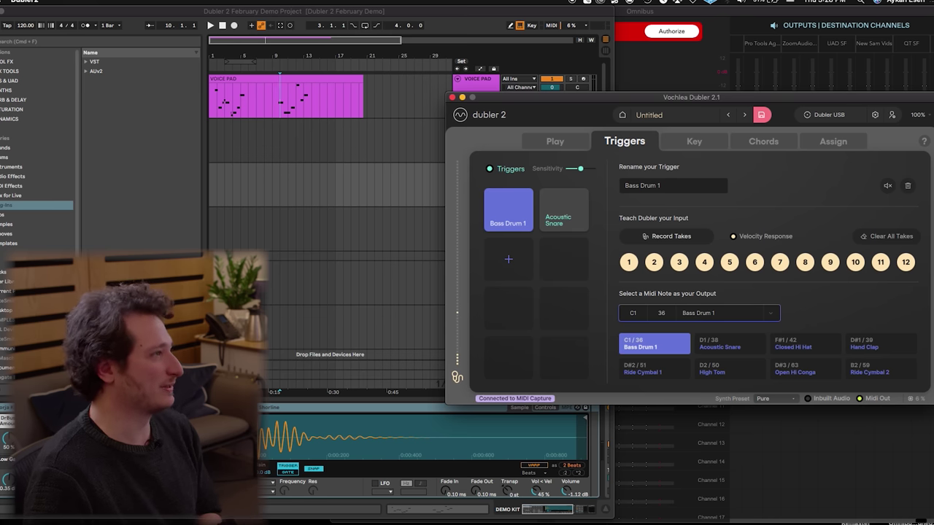
Test the bass drum in Ableton Live, then record twelve takes for the Acoustic Snare trigger in Dubler 2 and return to the Play view
{"action": "key", "text": "super+Tab"}
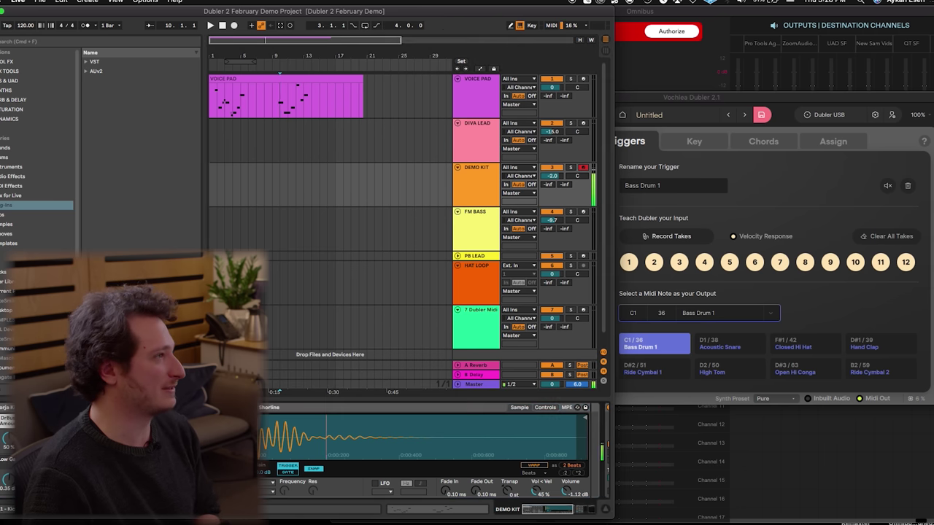
{"action": "left_click", "coordinate": [690, 199]}
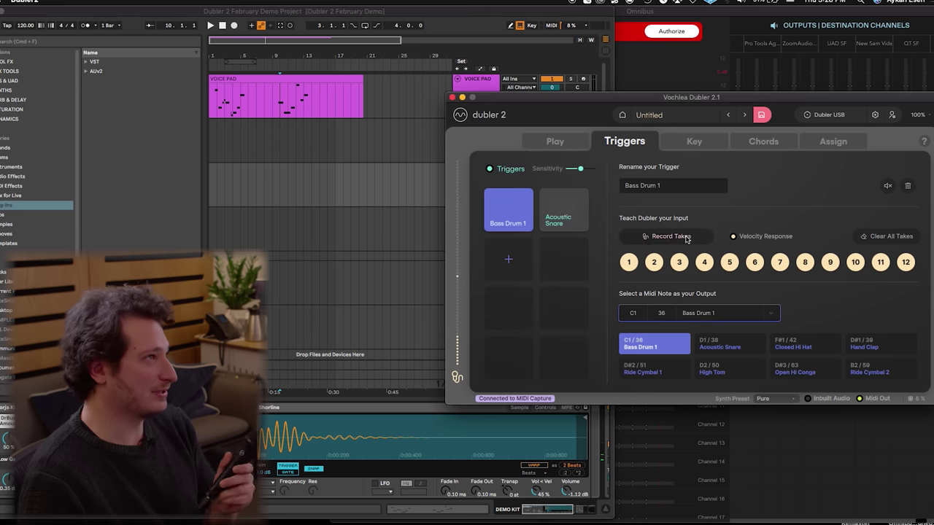
{"action": "left_click", "coordinate": [535, 141]}
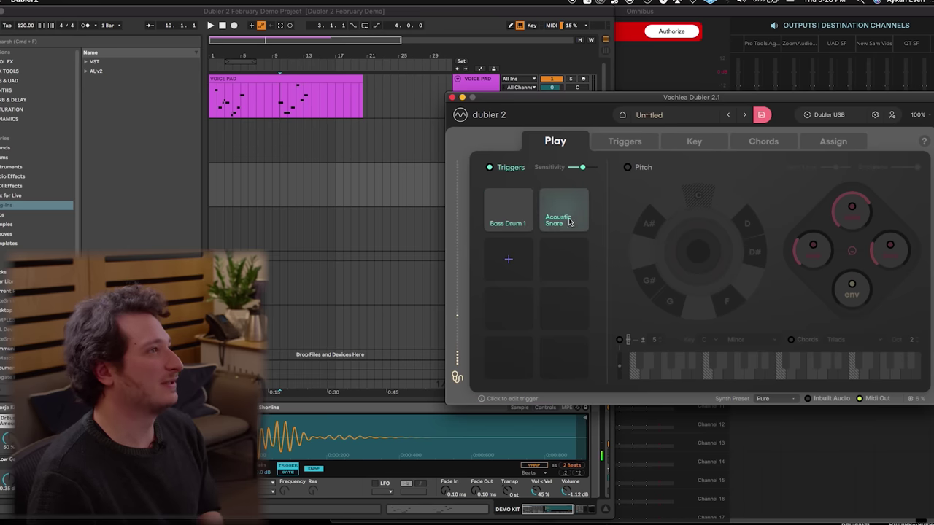
{"action": "left_click", "coordinate": [555, 223]}
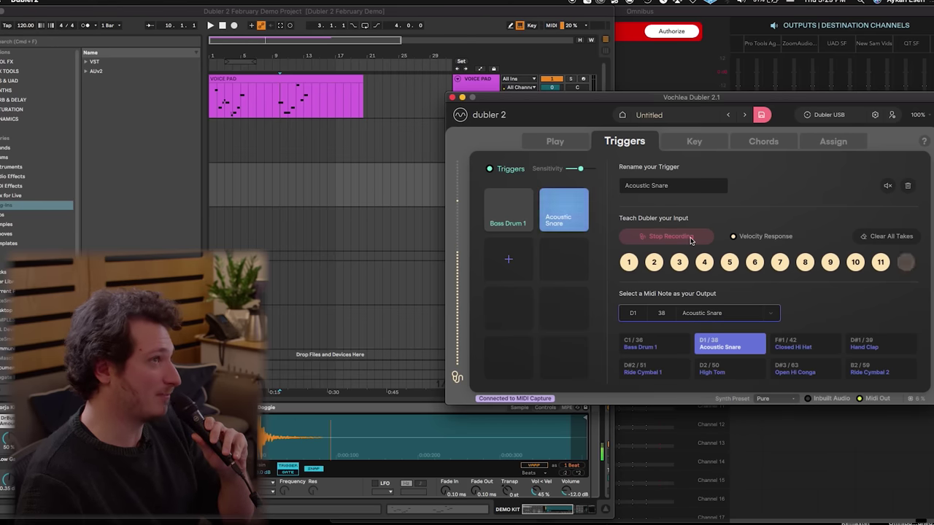
{"action": "left_click", "coordinate": [553, 141]}
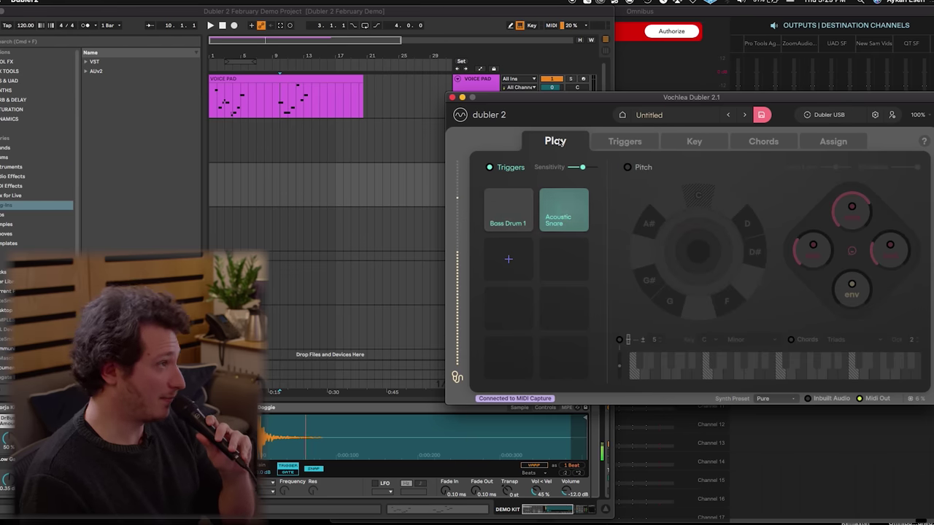
In Ableton Live, place the Top Hats clip on the HAT LOOP track at bar 29 and duplicate it four times in a row
{"action": "left_click", "coordinate": [394, 116]}
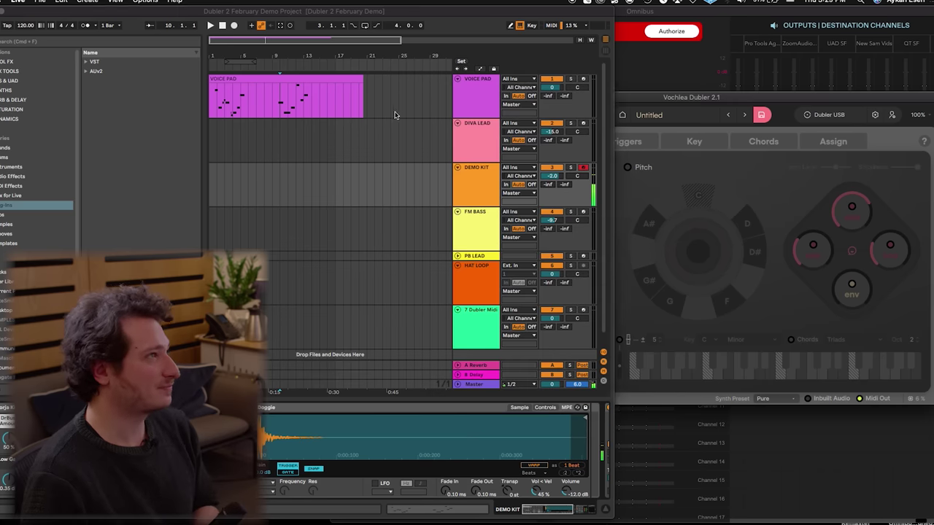
{"action": "left_click", "coordinate": [392, 148]}
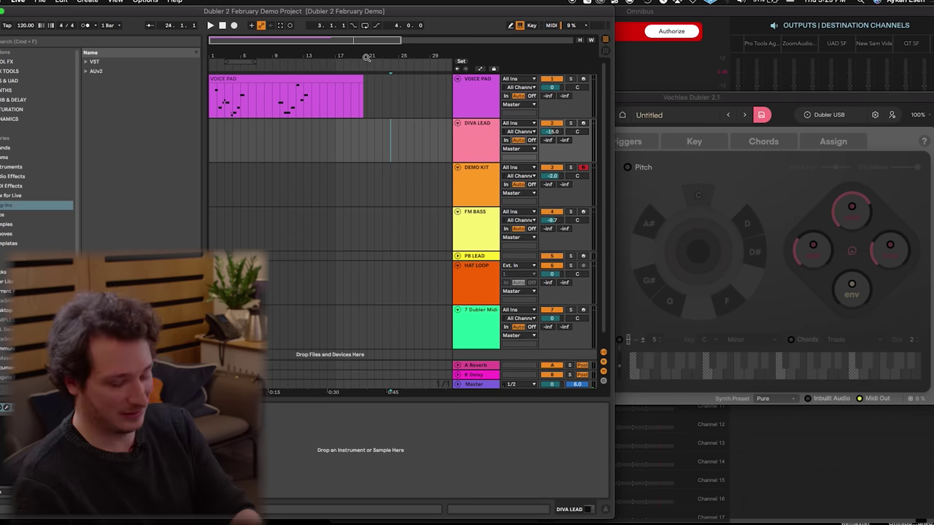
{"action": "key", "text": "Tab"}
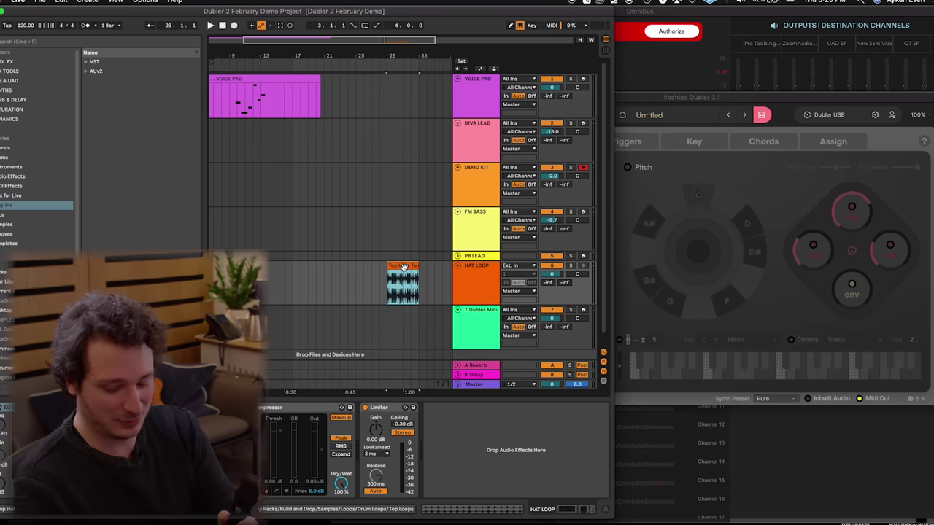
{"action": "key", "text": "super+d"}
{"action": "key", "text": "super+d"}
{"action": "key", "text": "super+d"}
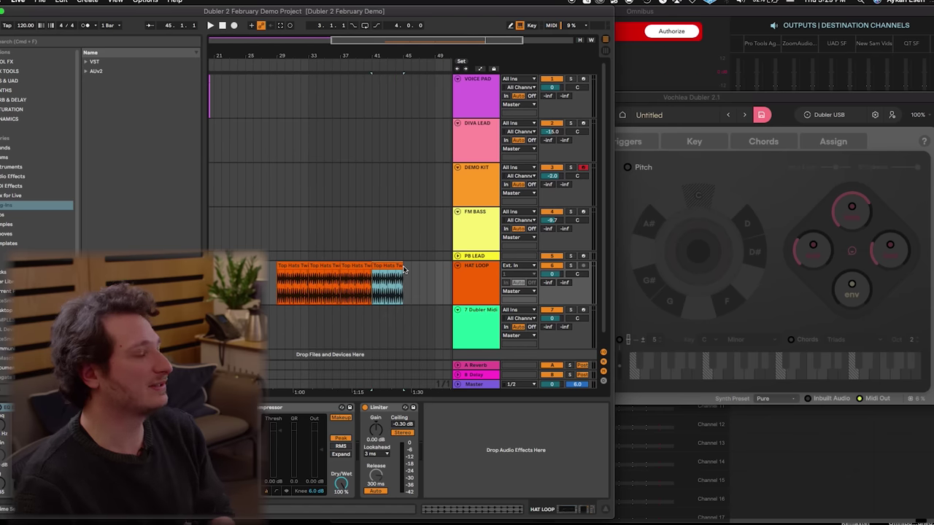
{"action": "key", "text": "super+d"}
Record a voice-triggered drum pattern onto the DEMO KIT track over the hat loop, starting playback from bar 29
{"action": "left_click", "coordinate": [275, 233]}
{"action": "key", "text": "space"}
{"action": "left_click", "coordinate": [233, 25]}
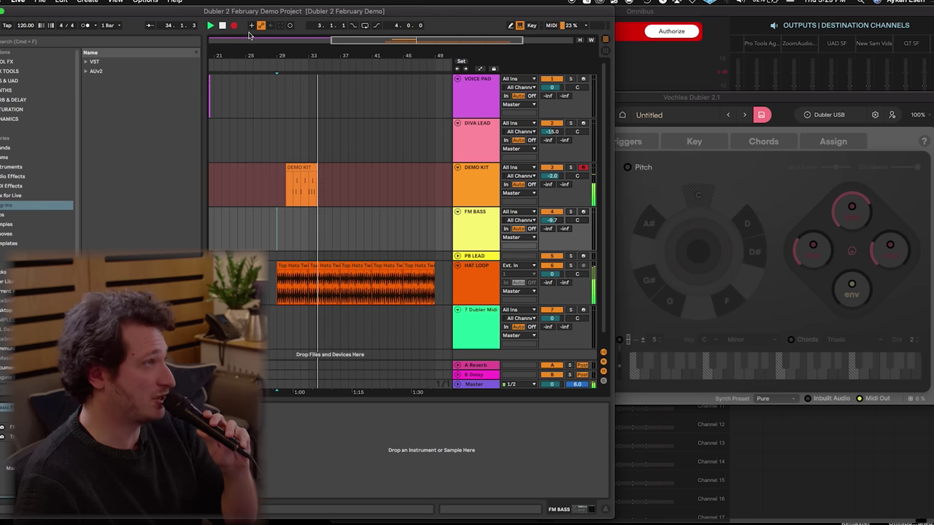
{"action": "key", "text": "space"}
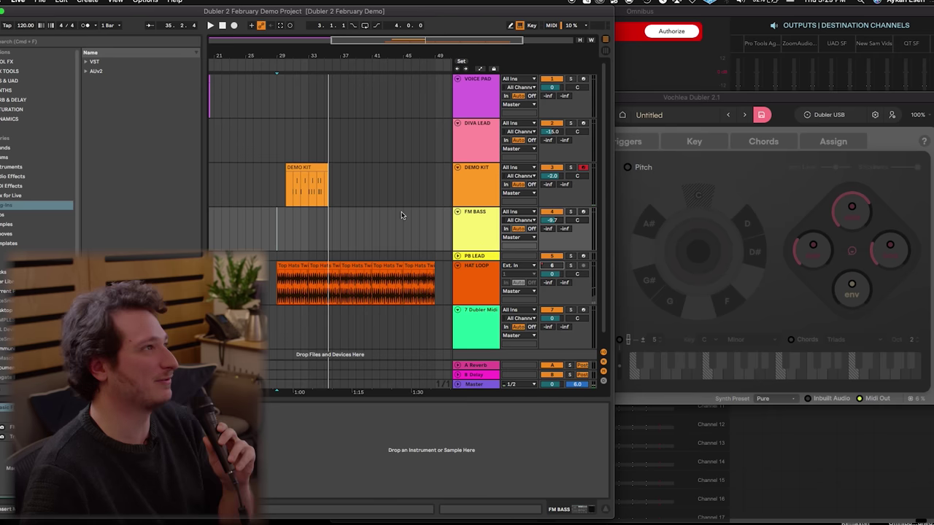
Create an empty seven-bar MIDI clip on the DEMO KIT track starting at bar 51
{"action": "left_click", "coordinate": [338, 184]}
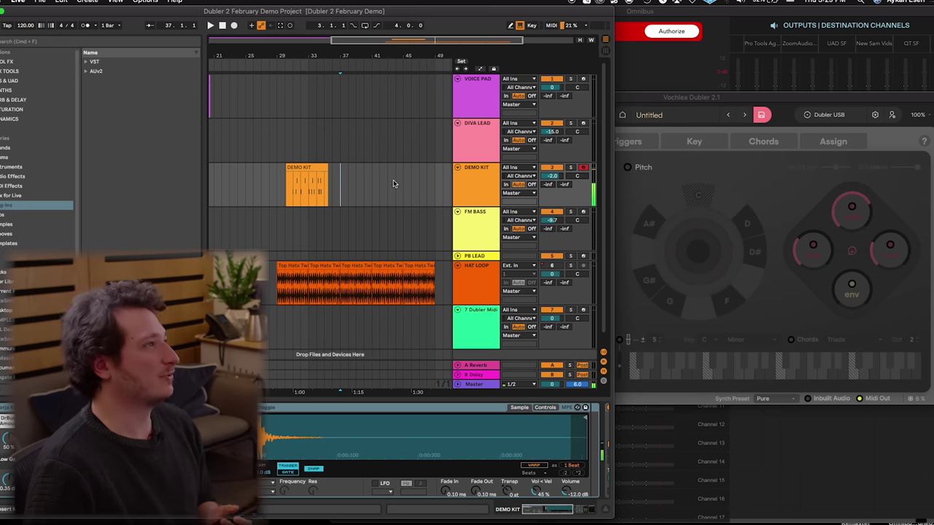
{"action": "scroll", "coordinate": [418, 186], "scroll_direction": "right", "scroll_amount": 2}
{"action": "left_click", "coordinate": [427, 185]}
{"action": "left_click_drag", "start_coordinate": [426, 185], "coordinate": [451, 182]}
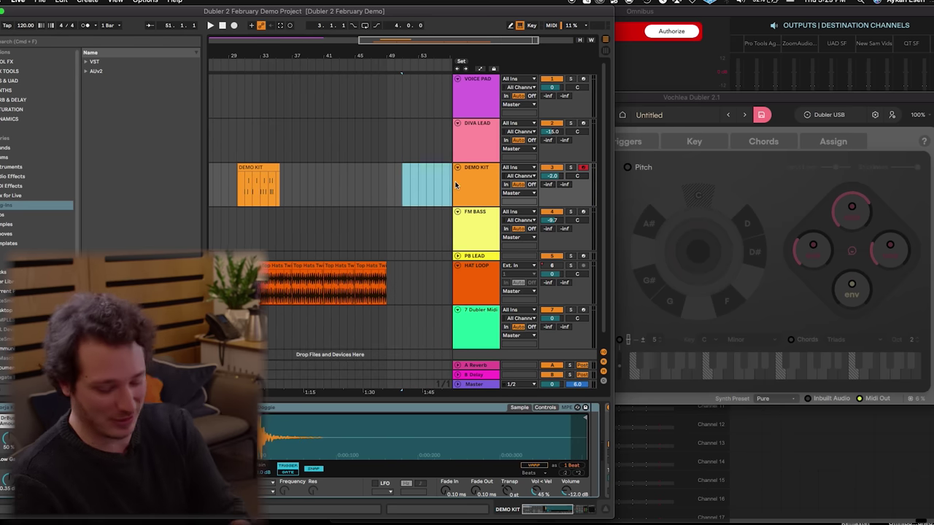
{"action": "key", "text": "super+shift+m"}
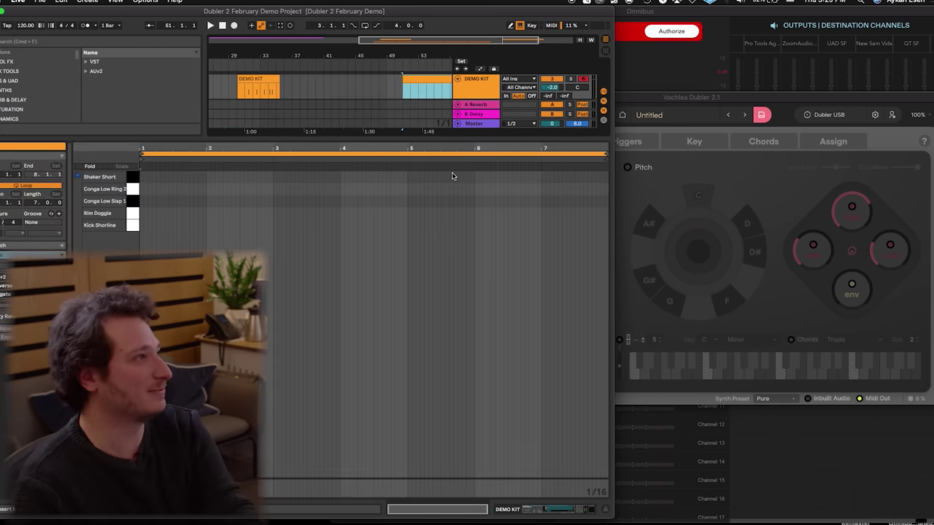
Add two Kick Shorline notes in the first bar of the new clip, select them and close the note editor
{"action": "left_click", "coordinate": [149, 226]}
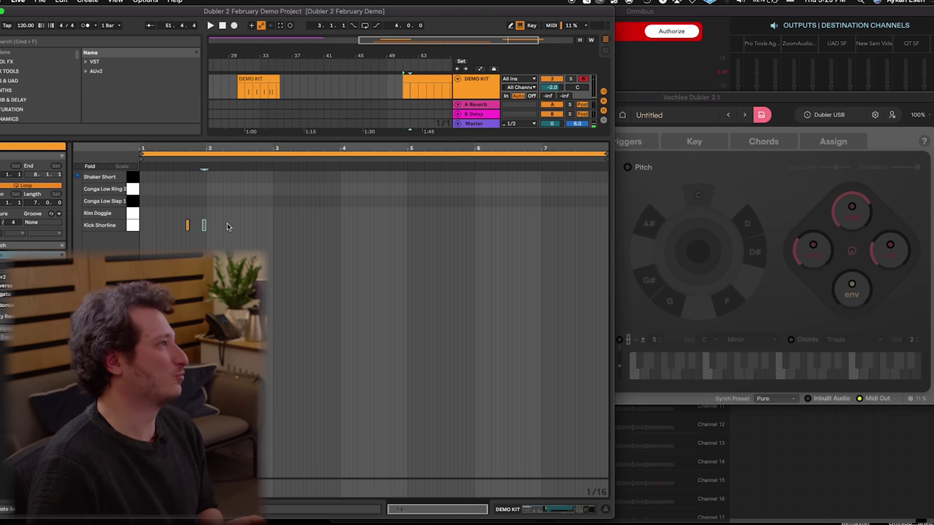
{"action": "left_click_drag", "start_coordinate": [228, 226], "coordinate": [153, 220]}
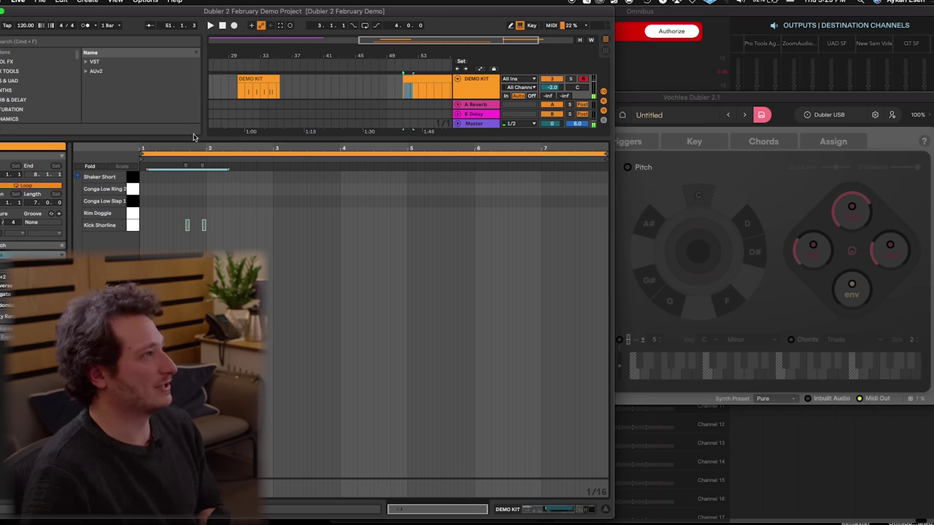
{"action": "key", "text": "super+alt+l"}
{"action": "scroll", "coordinate": [319, 141], "scroll_direction": "right", "scroll_amount": 3}
{"action": "left_click", "coordinate": [315, 141]}
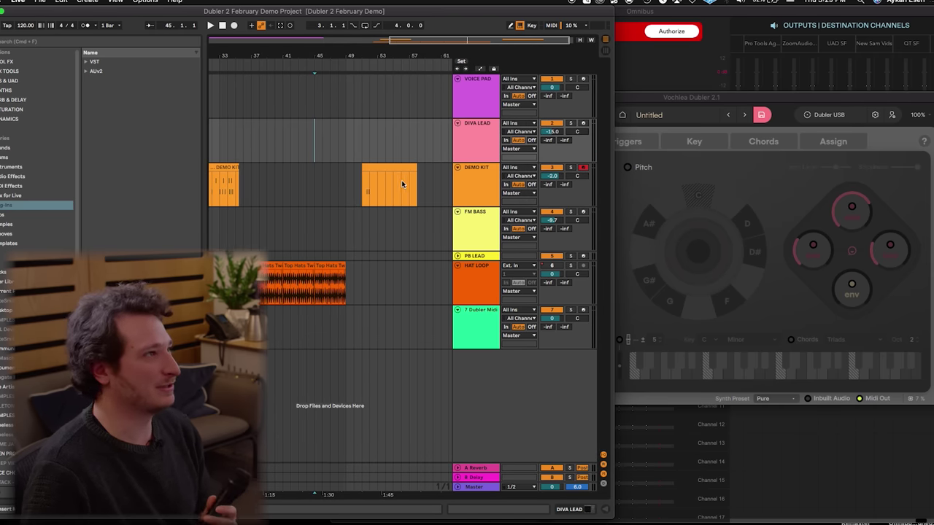
Set the insert position at bar 59, show the chord mapping in Dubler 2 and move its window clear of the track lanes
{"action": "scroll", "coordinate": [406, 186], "scroll_direction": "right", "scroll_amount": 1}
{"action": "left_click", "coordinate": [429, 195]}
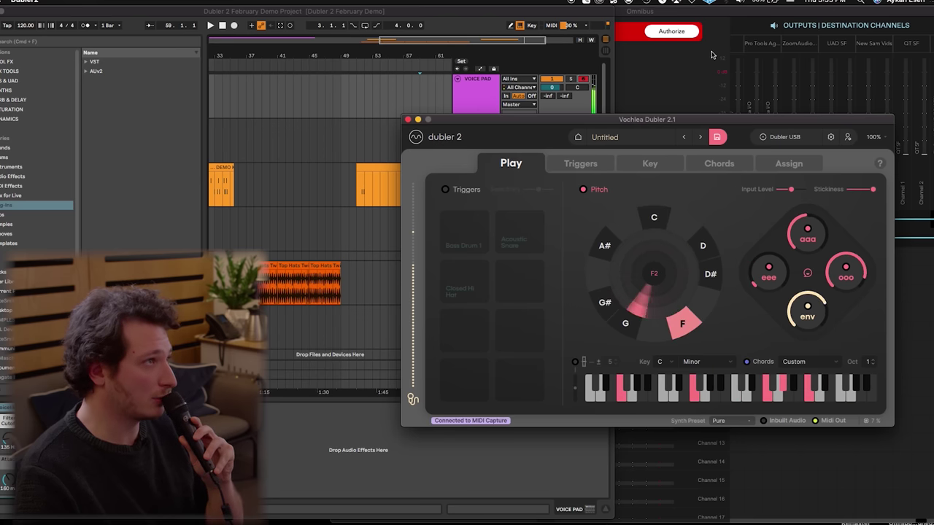
{"action": "left_click", "coordinate": [713, 165]}
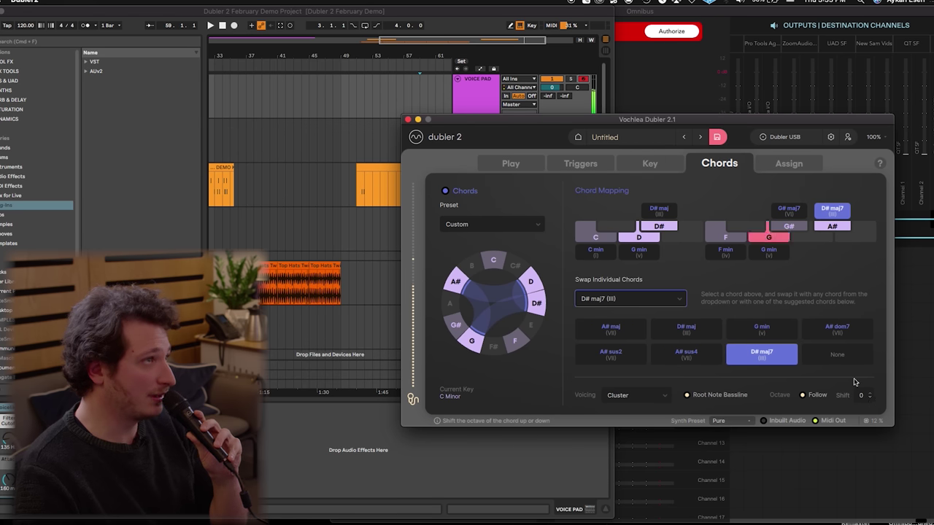
{"action": "left_click_drag", "start_coordinate": [505, 117], "coordinate": [627, 128]}
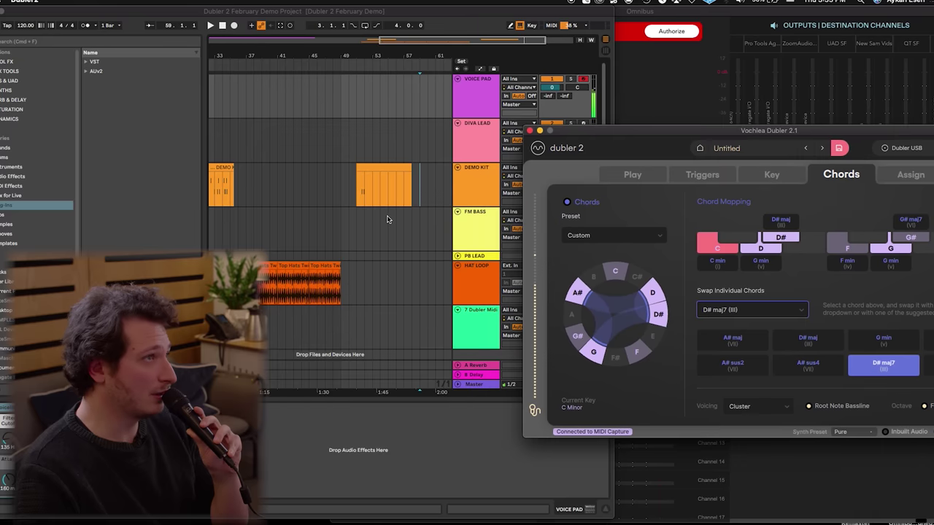
{"action": "scroll", "coordinate": [387, 219], "scroll_direction": "right", "scroll_amount": 3}
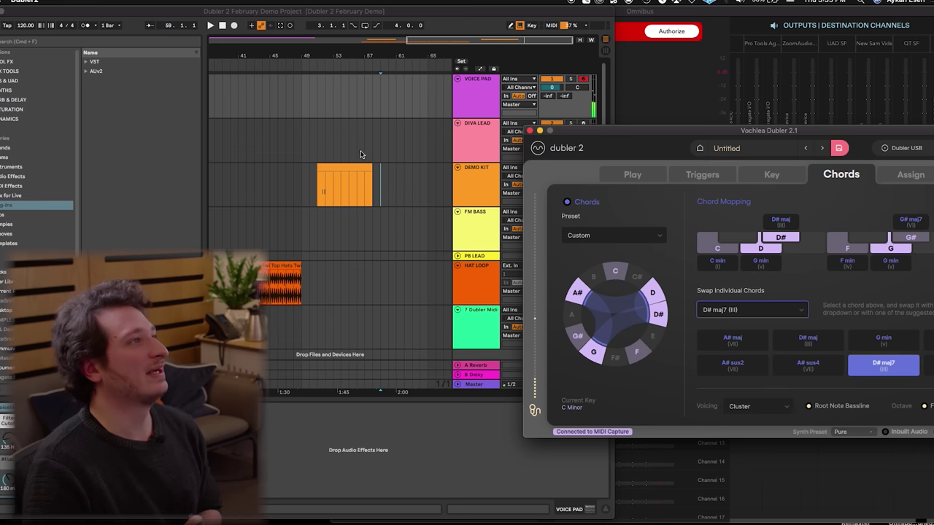
Capture the sung chords as a MIDI clip on the VOICE PAD track and open its notes
{"action": "left_click", "coordinate": [436, 192]}
{"action": "left_click", "coordinate": [280, 26]}
{"action": "left_click_drag", "start_coordinate": [381, 79], "coordinate": [301, 79]}
{"action": "left_click", "coordinate": [428, 95]}
{"action": "left_click_drag", "start_coordinate": [428, 95], "coordinate": [321, 115]}
{"action": "left_click", "coordinate": [321, 111]}
{"action": "double_click", "coordinate": [328, 78]}
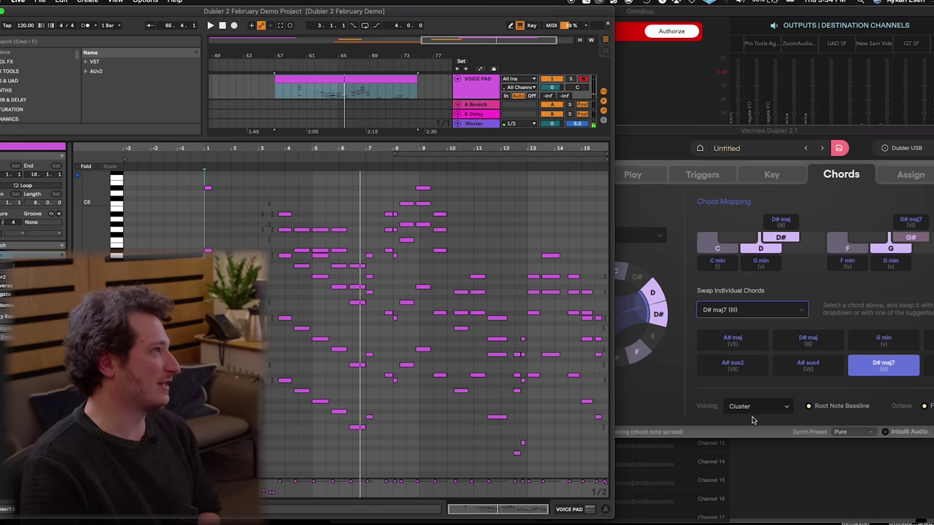
Examine the captured chord notes, close the note editor and look closer at the VOICE PAD clip around bar 66
{"action": "left_click", "coordinate": [351, 172]}
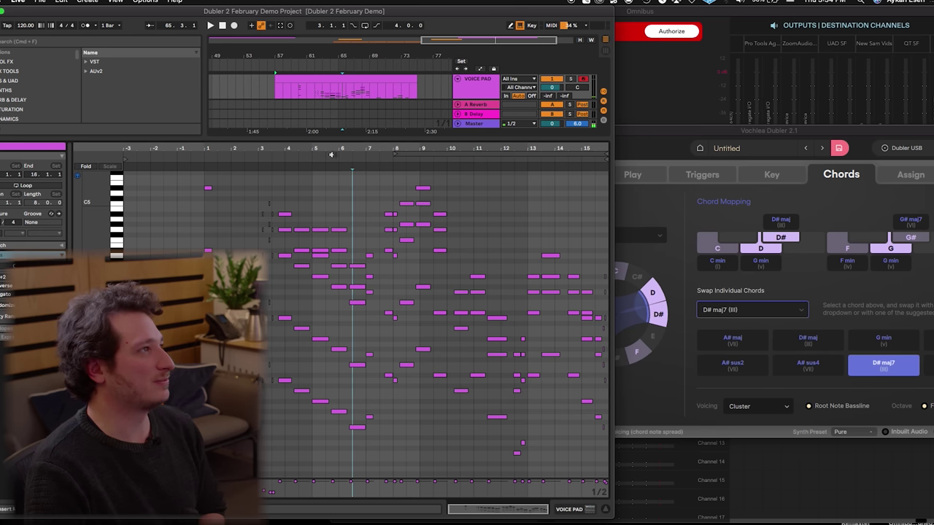
{"action": "double_click", "coordinate": [374, 137]}
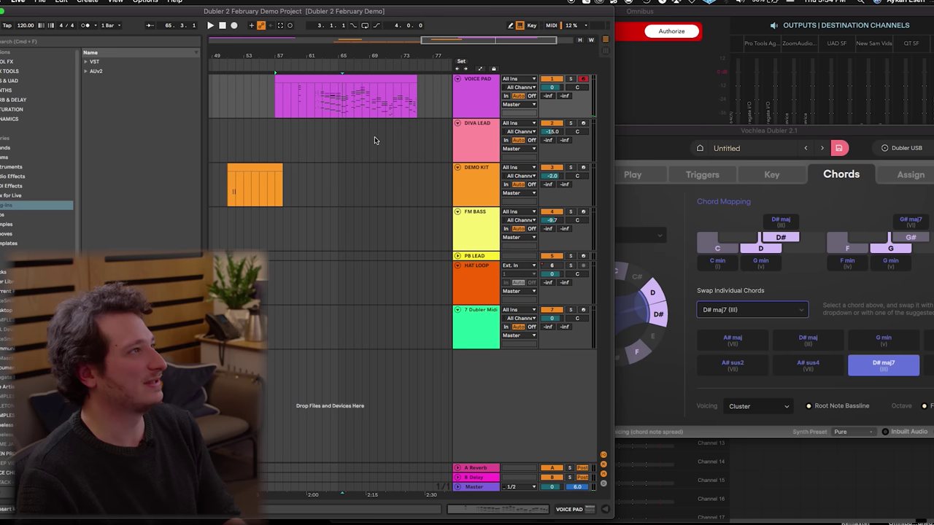
{"action": "left_click_drag", "start_coordinate": [352, 56], "coordinate": [351, 55]}
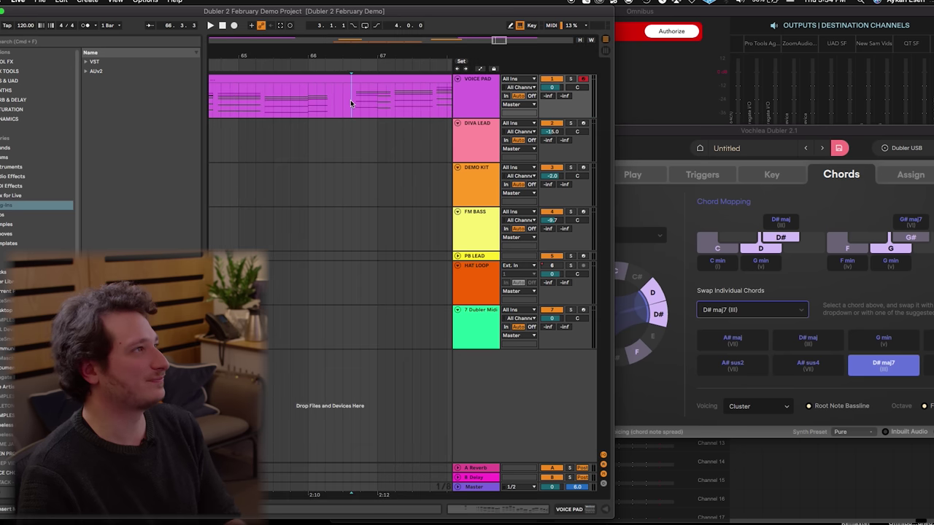